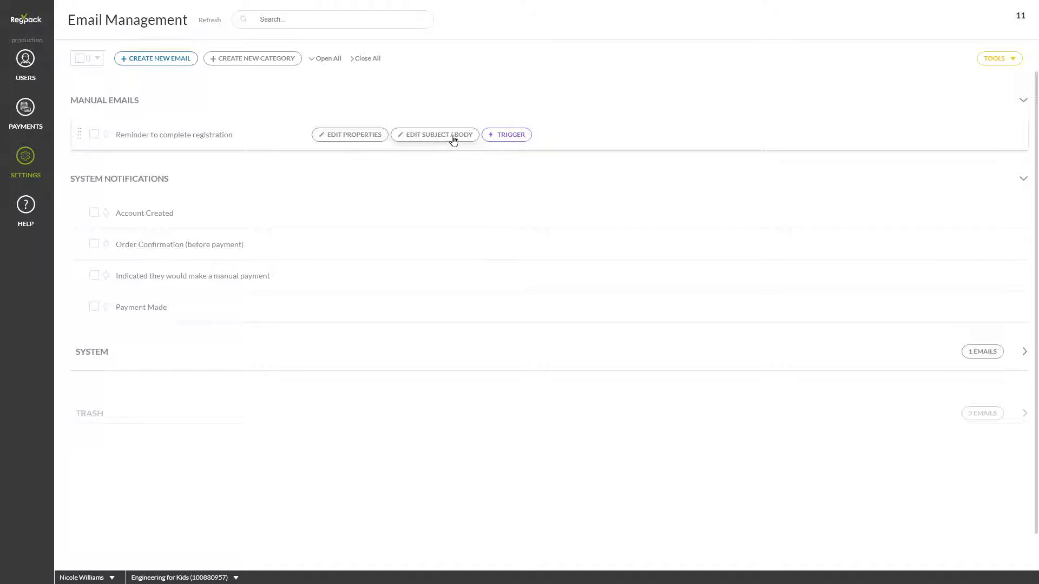
# Step: Review the properties of the "Reminder to complete registration" email and close them without changes
pyautogui.click(348, 139)
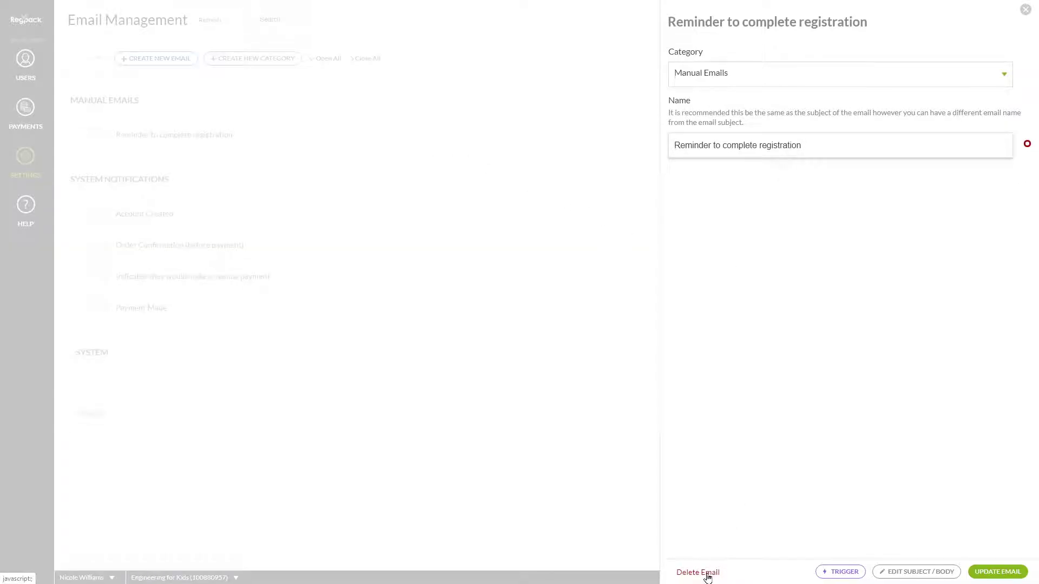
pyautogui.click(457, 153)
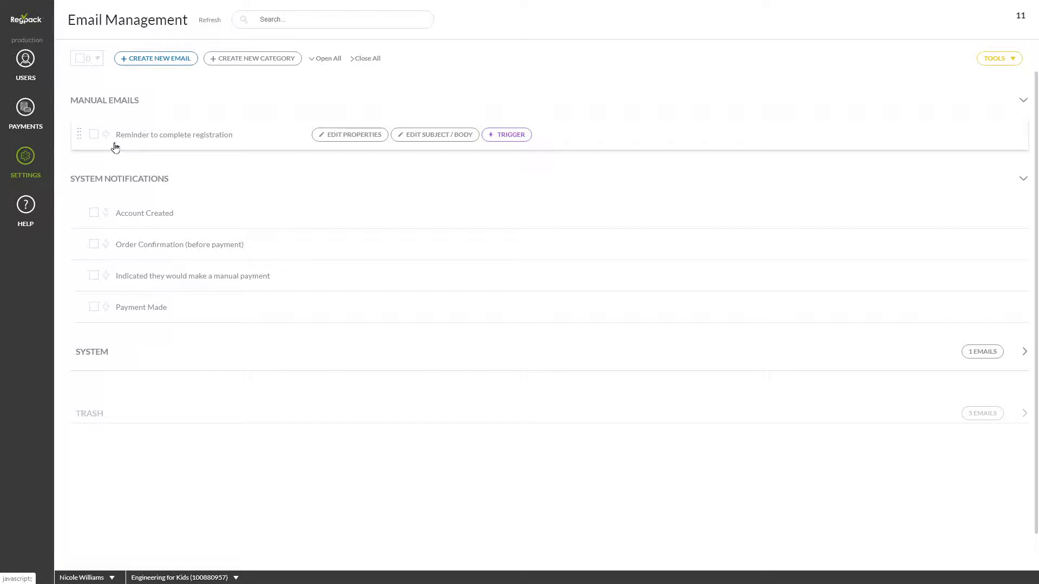
# Step: Create a new email named "Training Email" in the System Notifications category
pyautogui.click(178, 63)
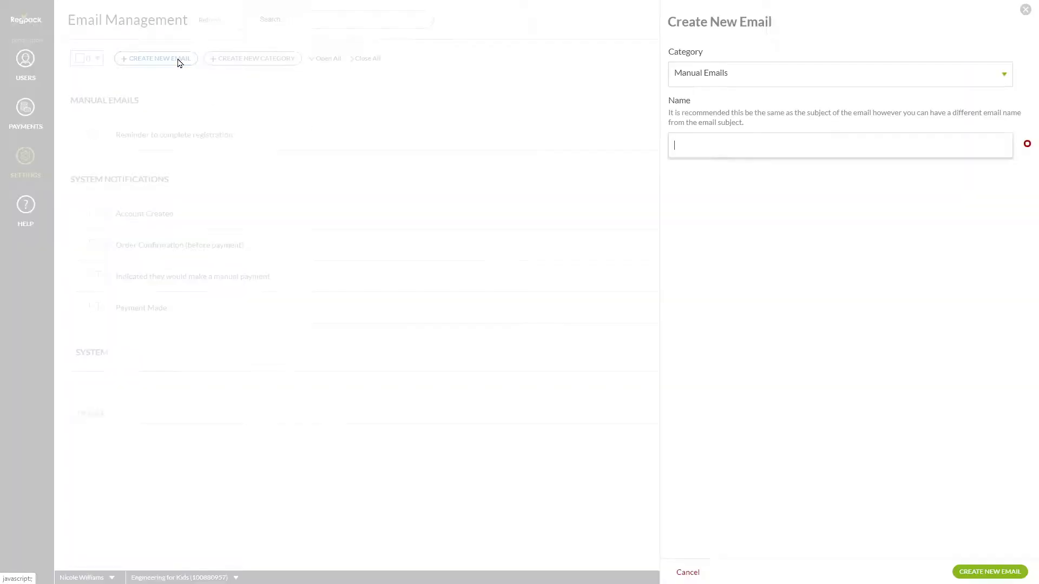
pyautogui.write('Training Email')
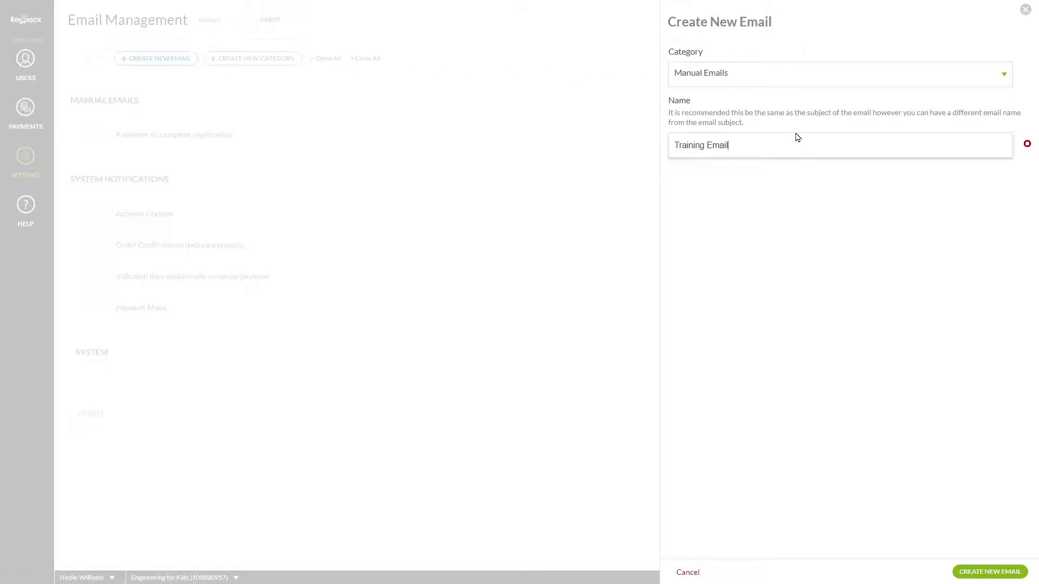
pyautogui.click(865, 87)
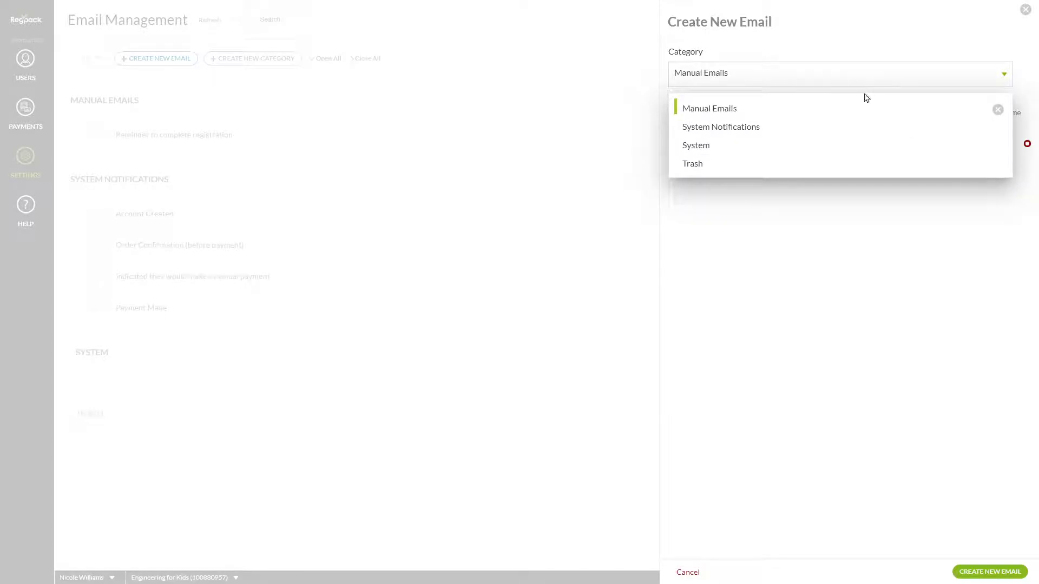
pyautogui.click(805, 133)
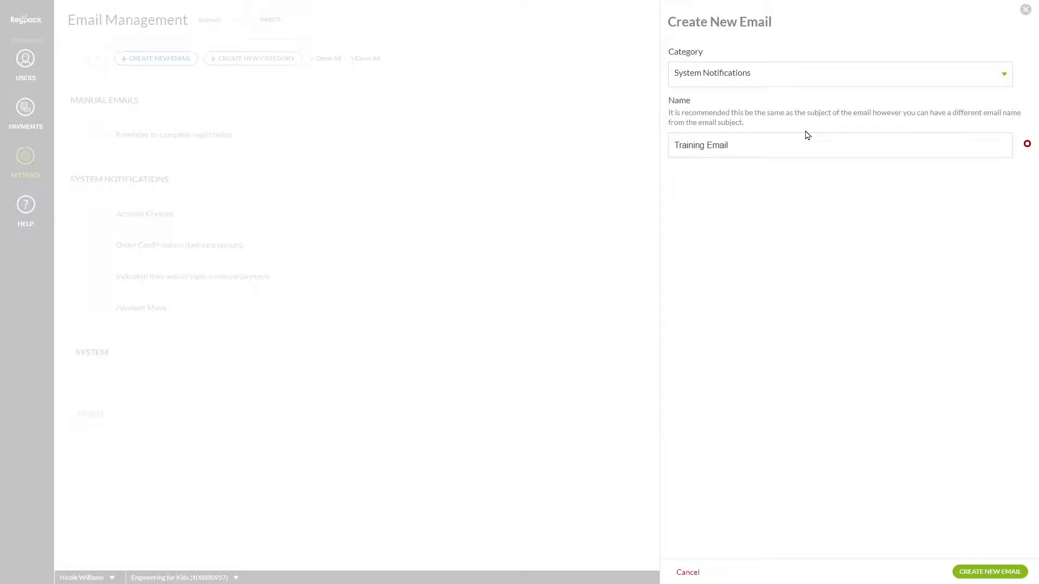
pyautogui.click(997, 78)
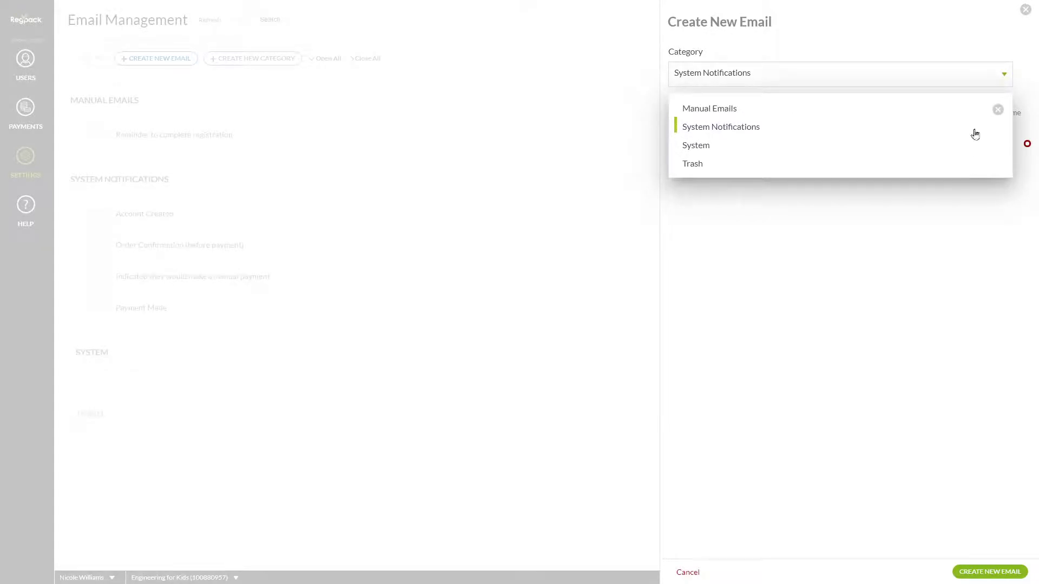
pyautogui.click(1005, 80)
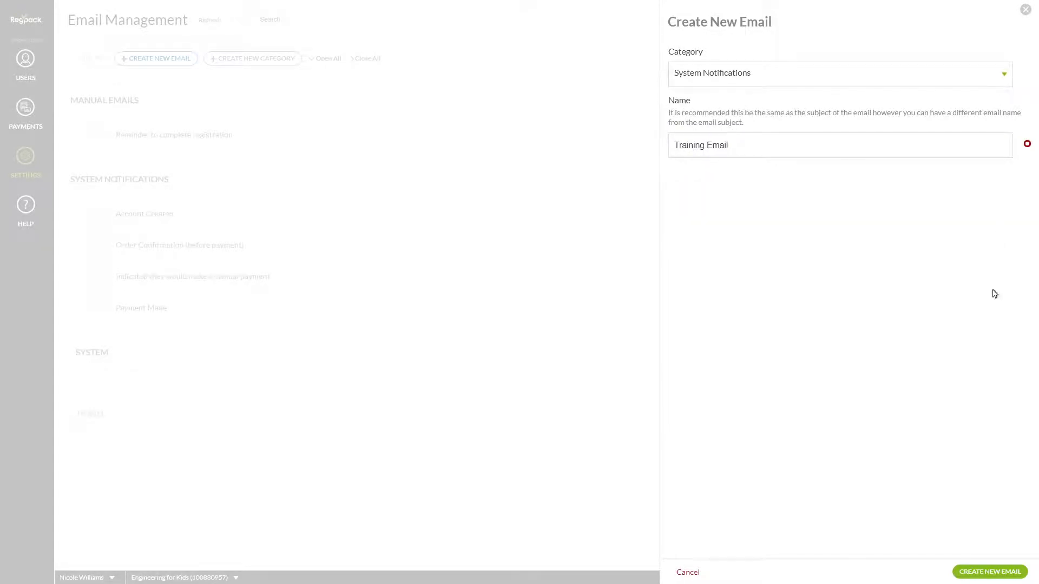
pyautogui.click(1001, 574)
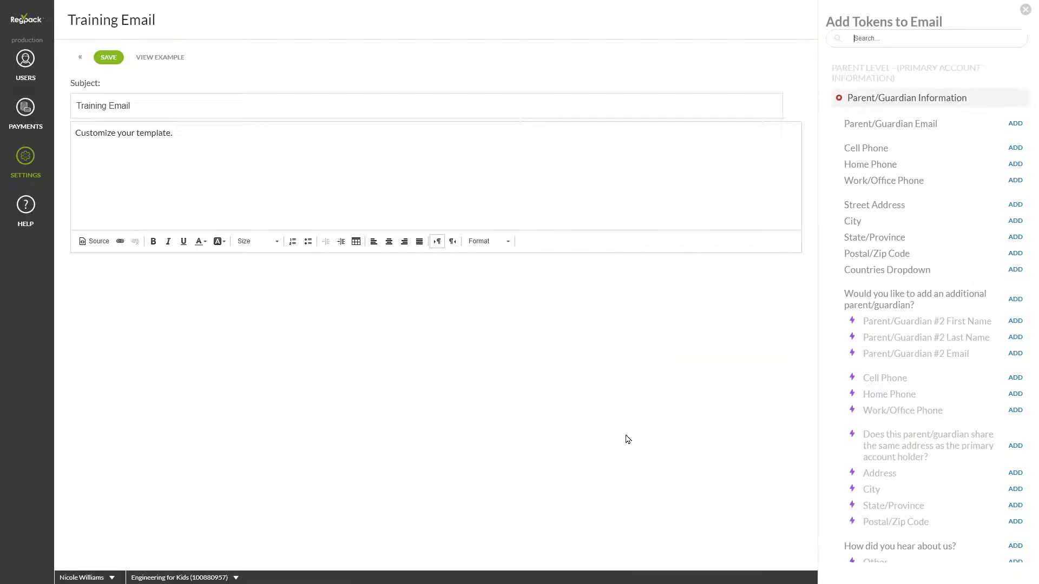
# Step: Make the "Customize your template." text in the email body bold
pyautogui.click(482, 150)
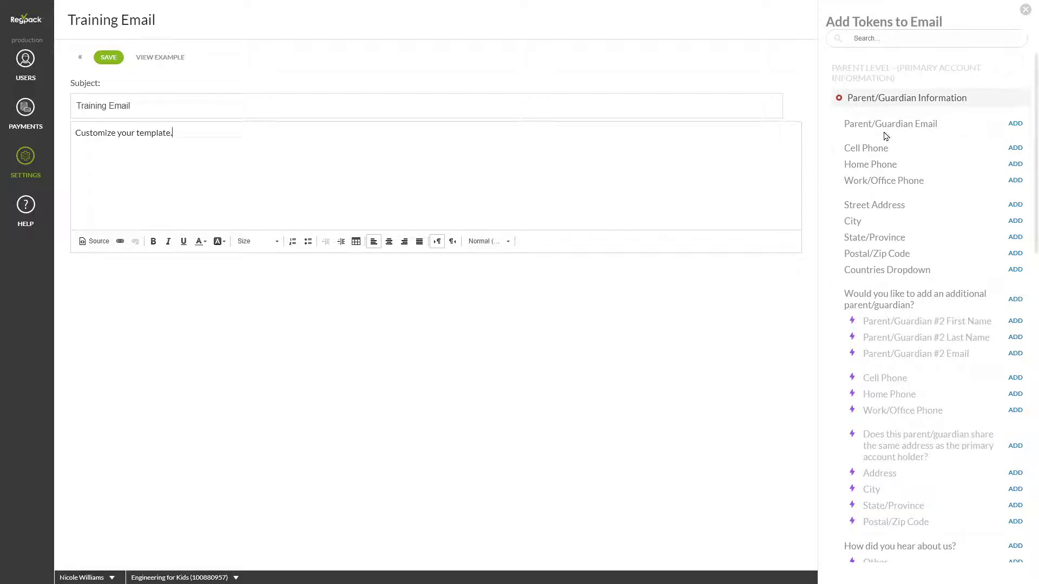
pyautogui.moveTo(208, 135); pyautogui.dragTo(74, 133)
pyautogui.click(154, 245)
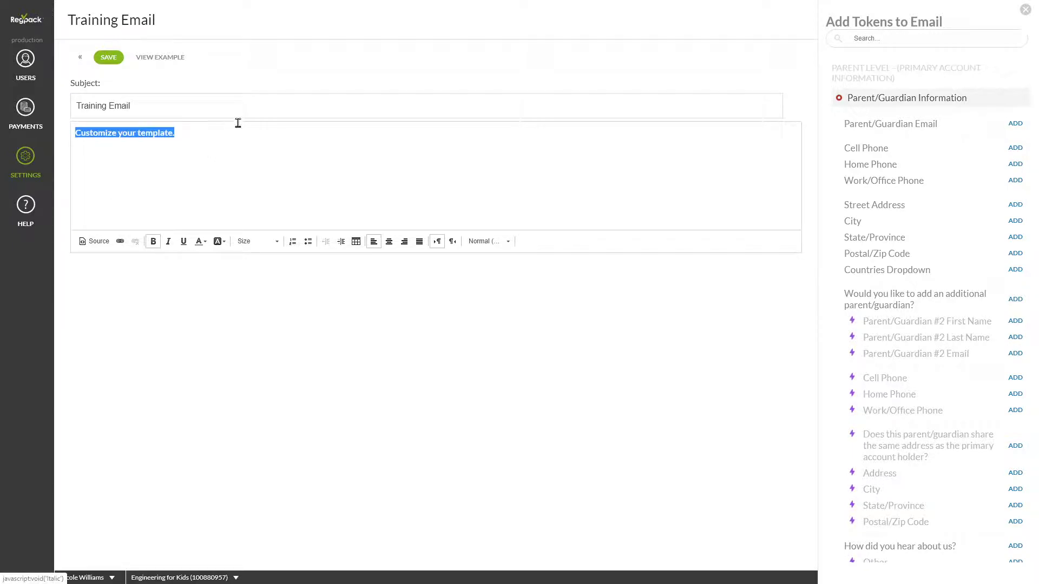
pyautogui.click(236, 124)
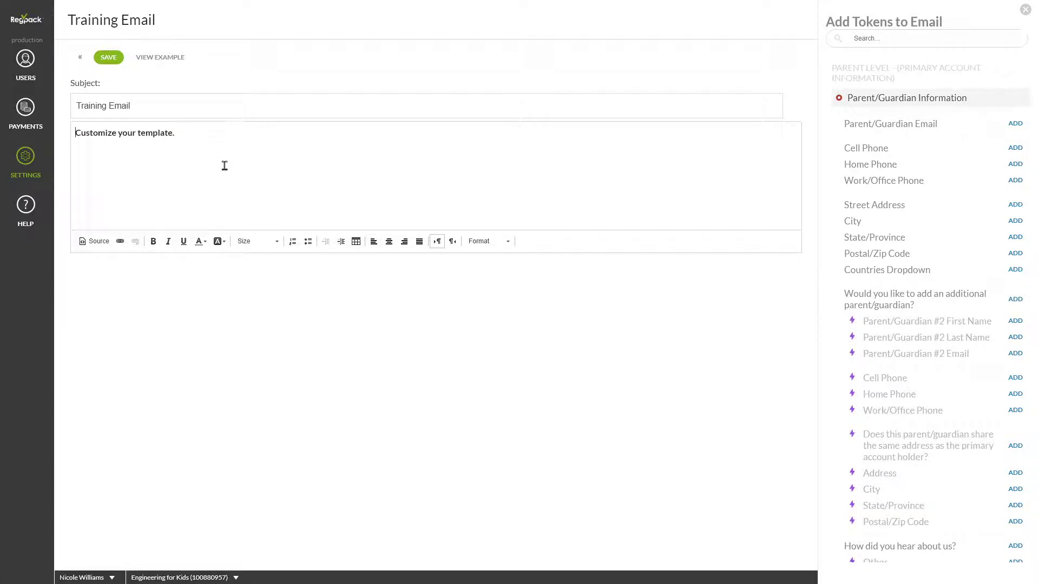
# Step: Examine the HTML source of the email body and return to the formatted view
pyautogui.click(92, 243)
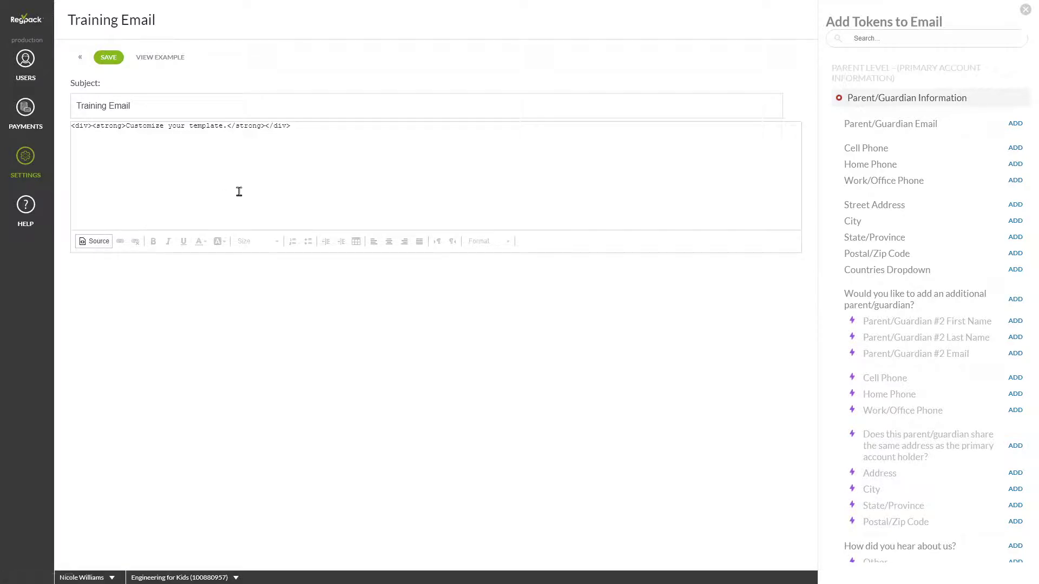
pyautogui.click(335, 125)
pyautogui.click(95, 241)
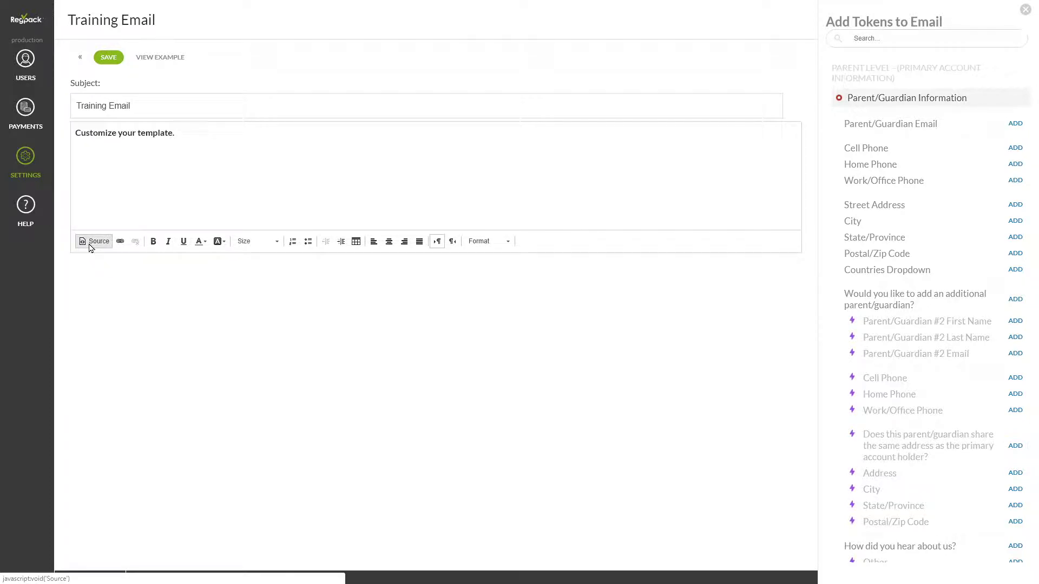
# Step: Add the line "Test" below the template text as a bulleted list item, with an empty bullet after it
pyautogui.click(237, 132)
pyautogui.write('Test')
pyautogui.moveTo(107, 158); pyautogui.dragTo(70, 165)
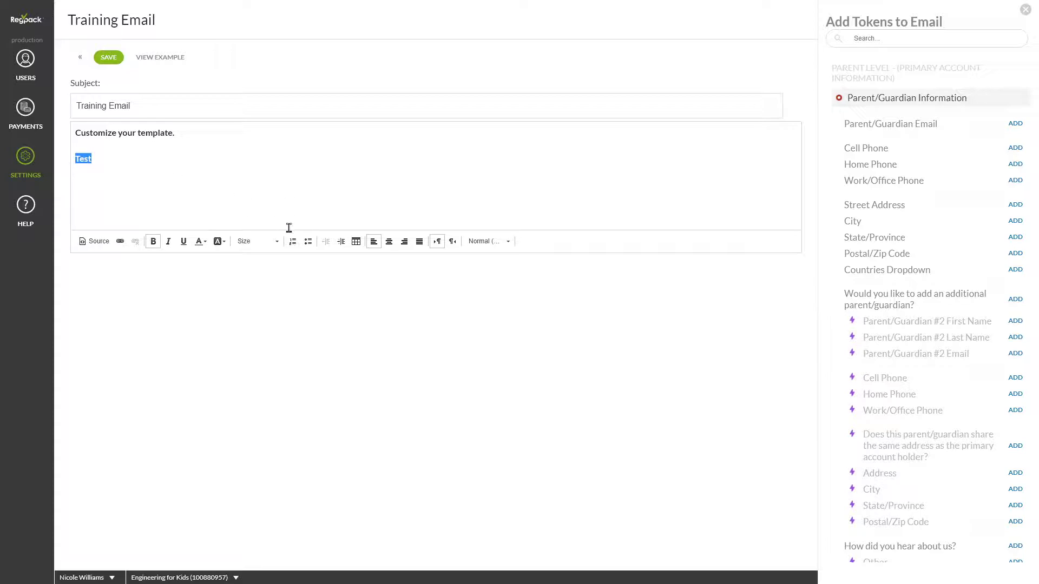
pyautogui.click(307, 241)
pyautogui.click(212, 168)
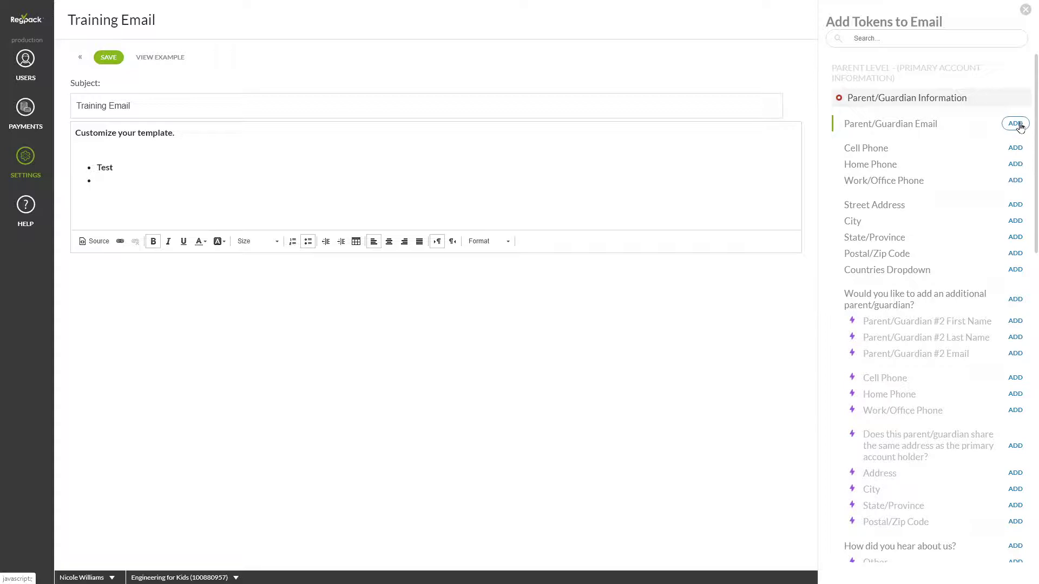
# Step: Insert the Cell Phone, Work/Office Phone, Street Address and State/Province tokens, each on its own bullet below "Test"
pyautogui.click(1016, 153)
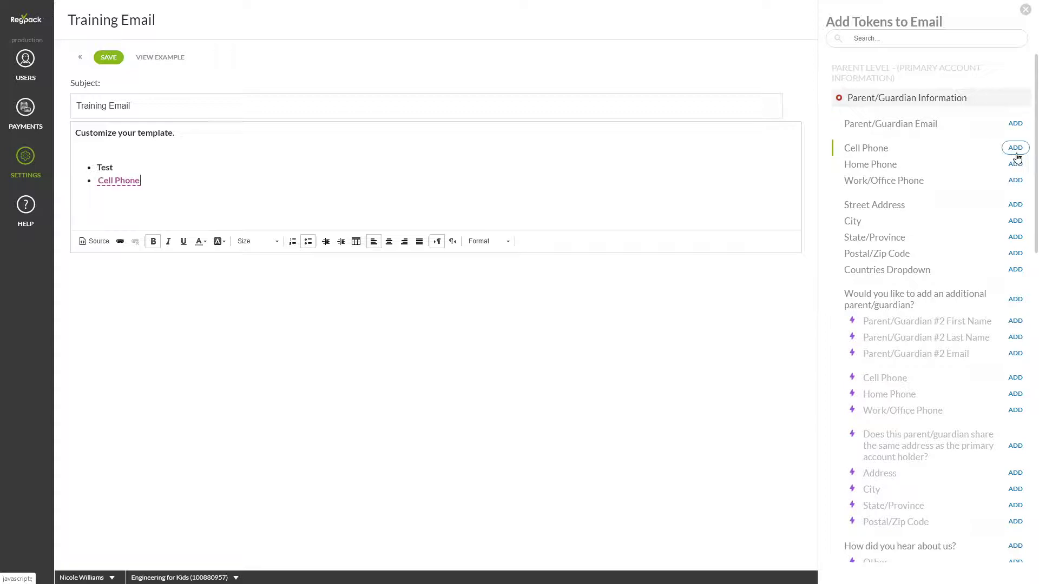
pyautogui.press('Return')
pyautogui.click(1016, 182)
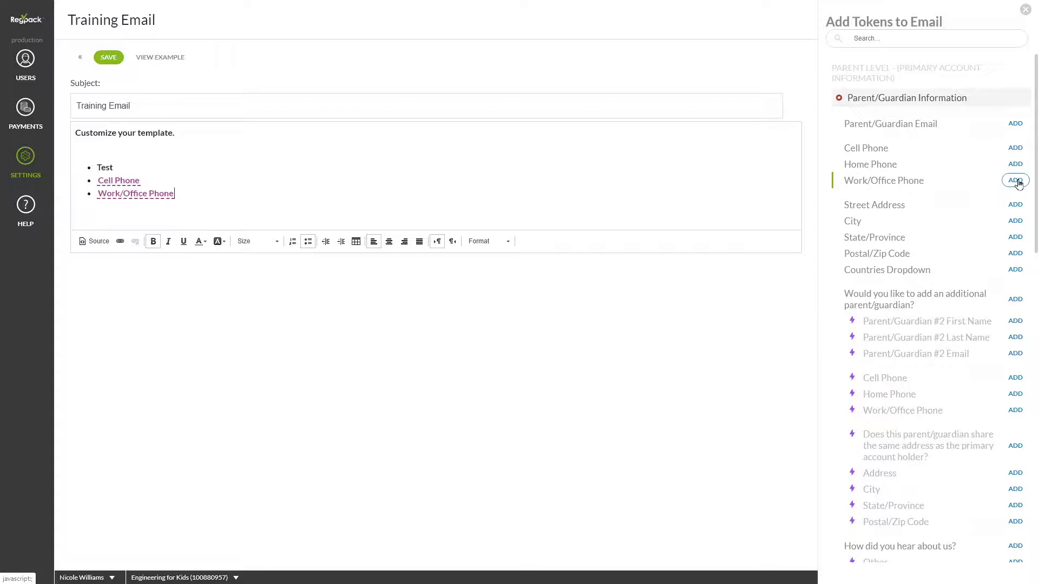
pyautogui.press('Return')
pyautogui.click(1015, 205)
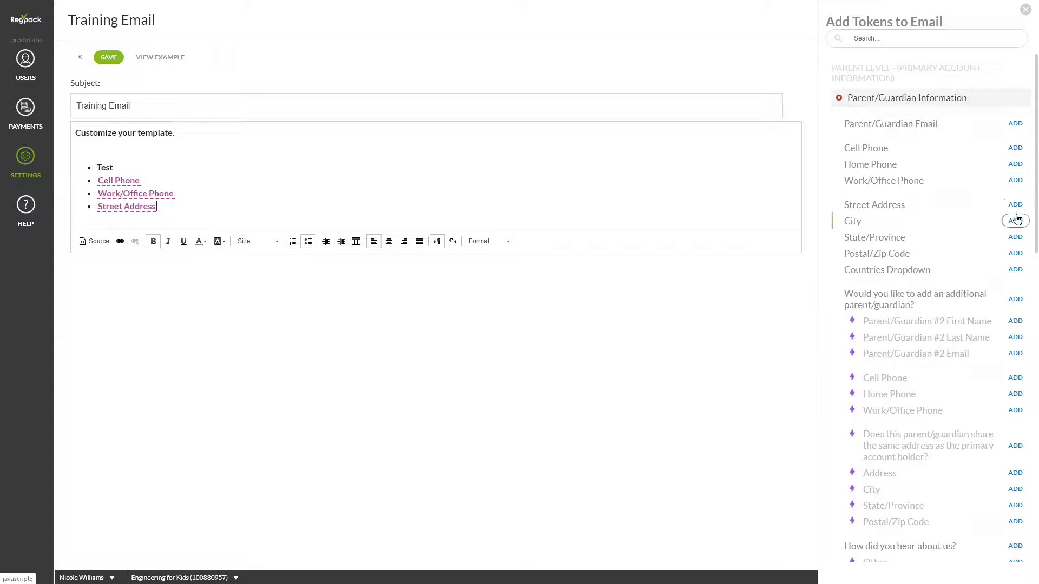
pyautogui.press('Return')
pyautogui.click(1017, 238)
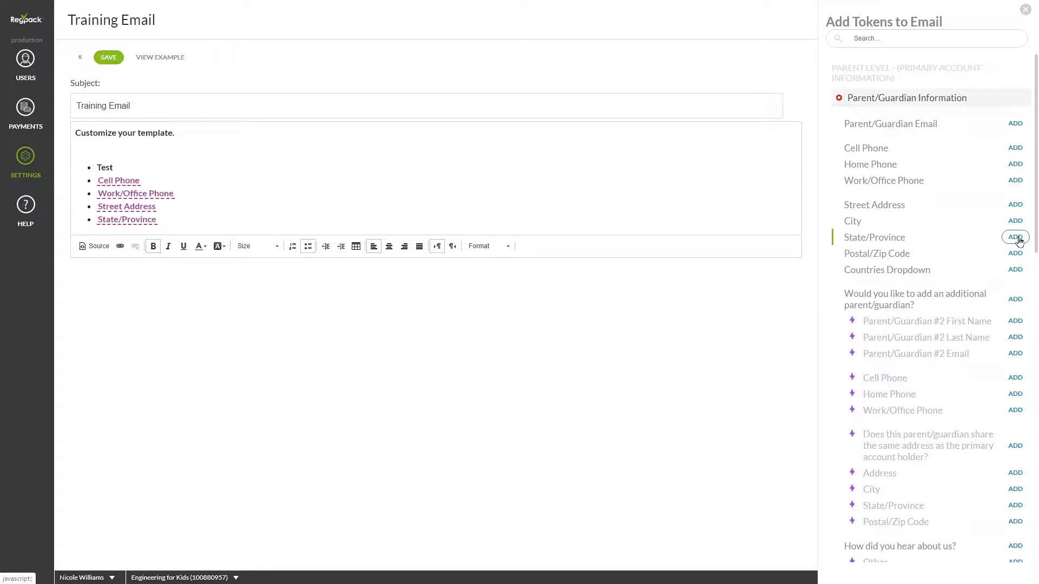
# Step: Search the tokens for "email" and try inserting the Email token after State/Province
pyautogui.click(890, 41)
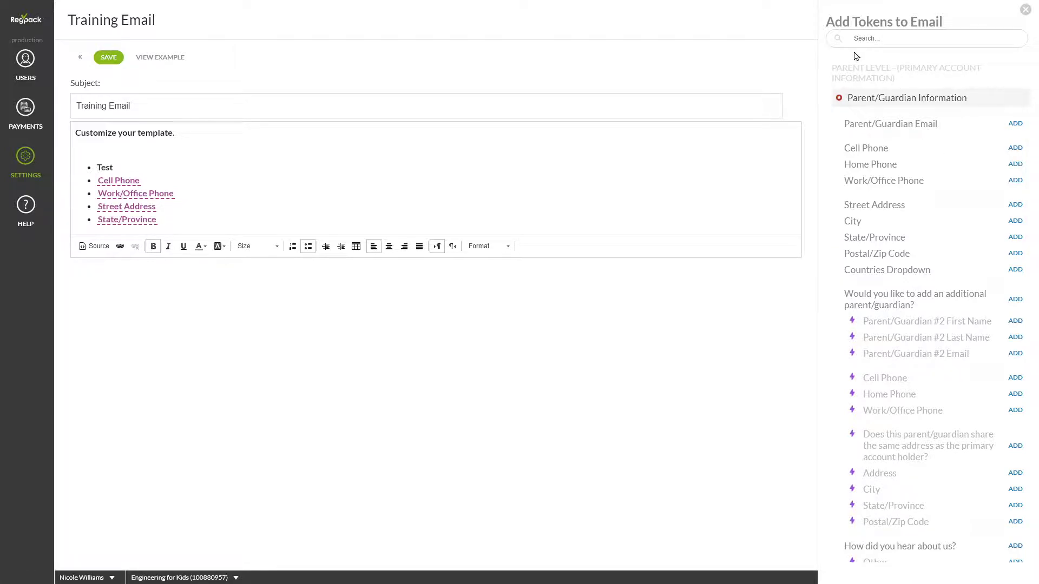
pyautogui.write('email')
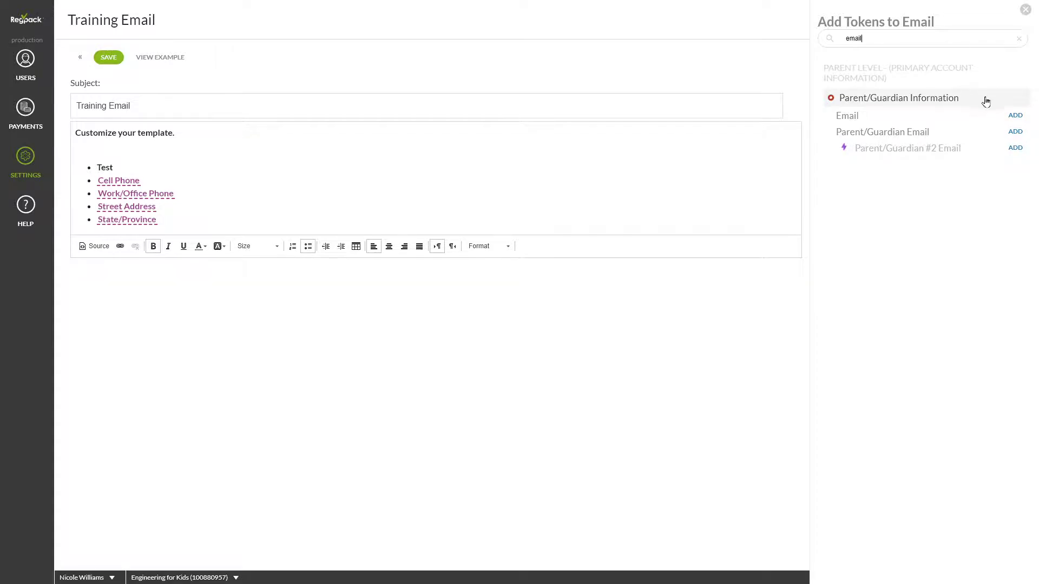
pyautogui.click(1015, 117)
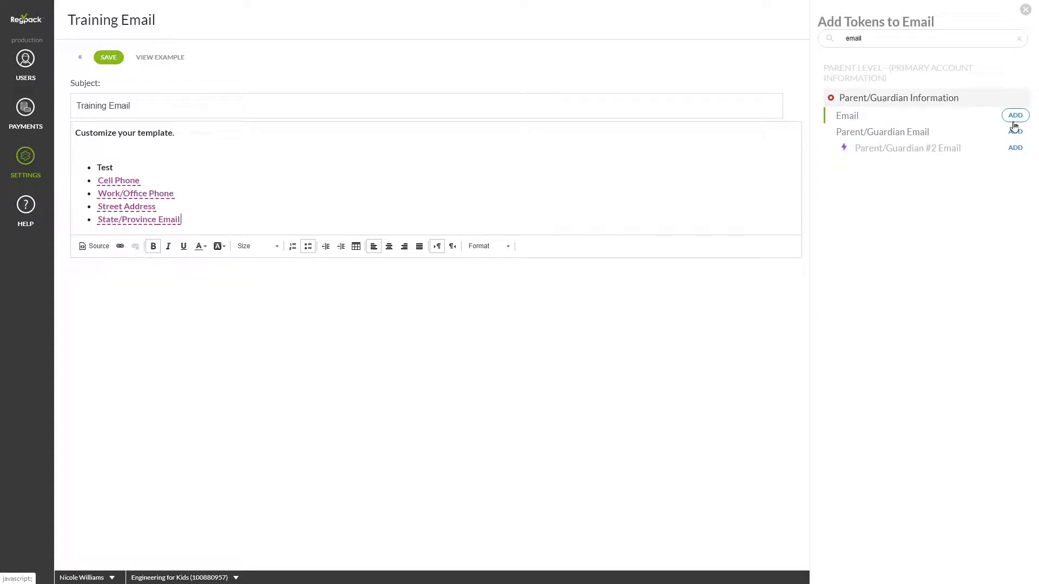
pyautogui.hotkey('ctrl', 'z')
pyautogui.click(1020, 42)
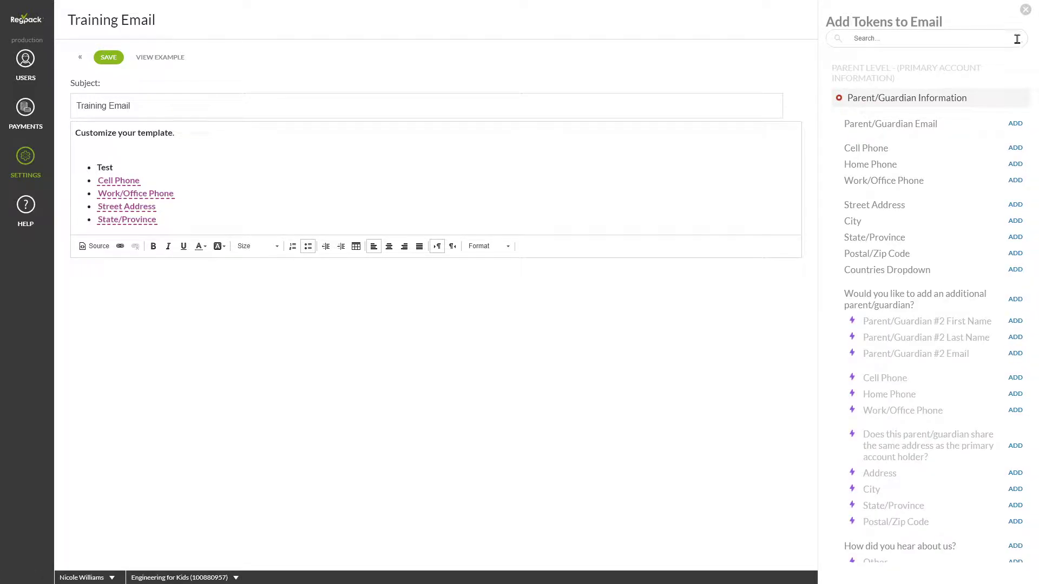
# Step: Close the list of available tokens and save the Training Email's content
pyautogui.scroll(-2, 983, 211)
pyautogui.scroll(-10, 983, 211)
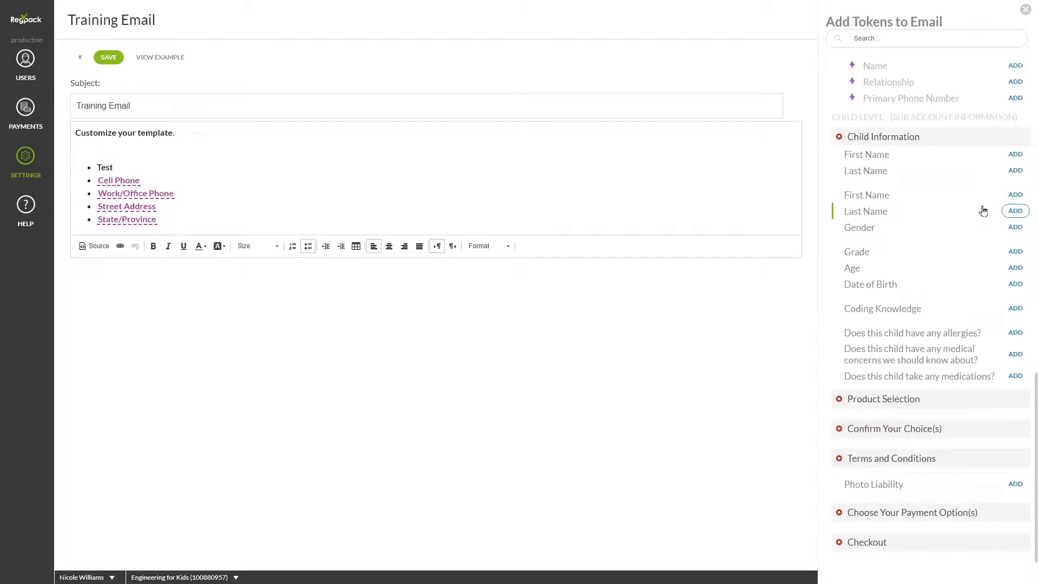
pyautogui.scroll(10, 983, 211)
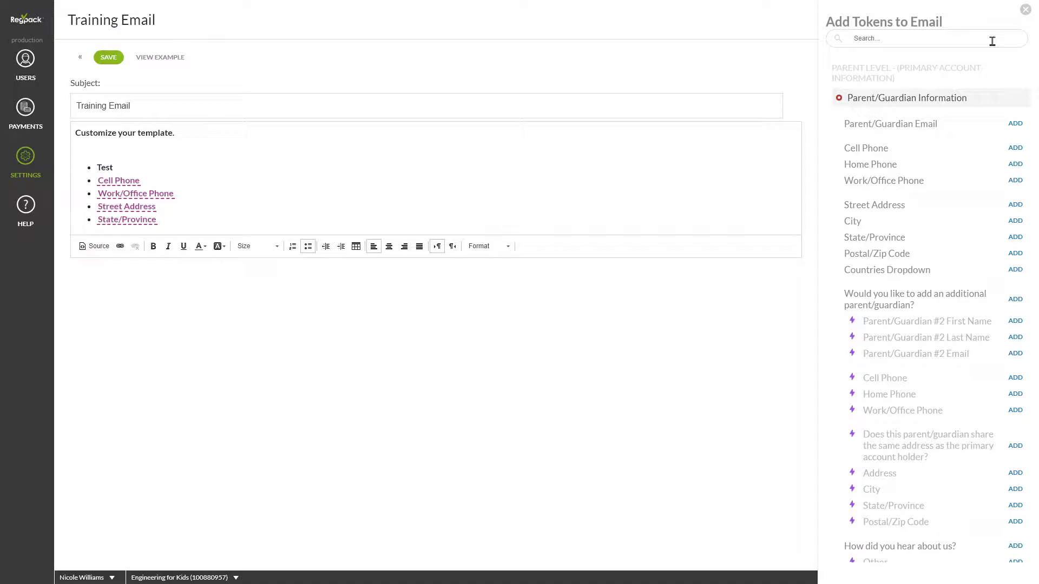
pyautogui.click(1025, 10)
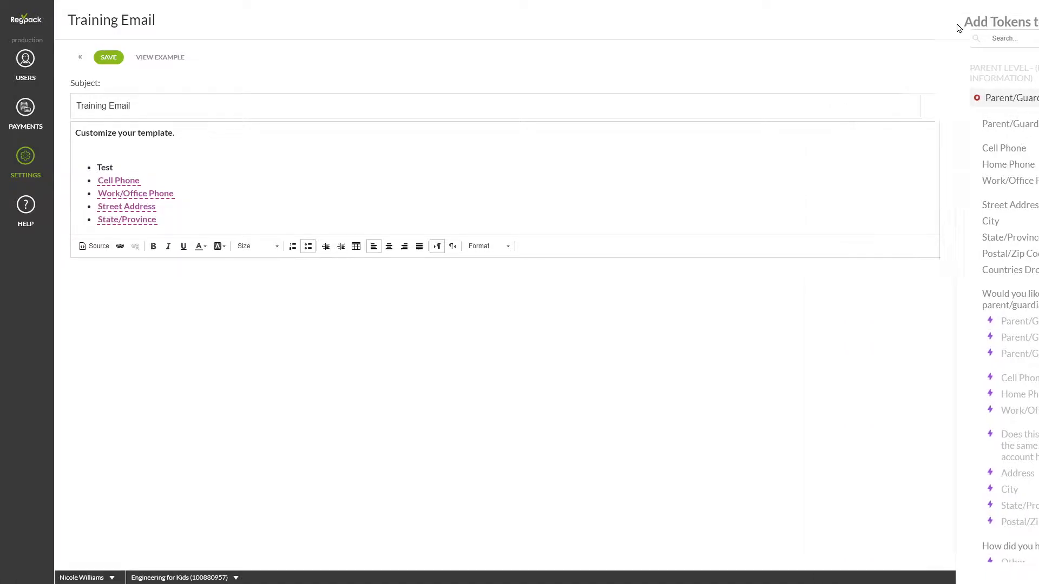
pyautogui.click(98, 62)
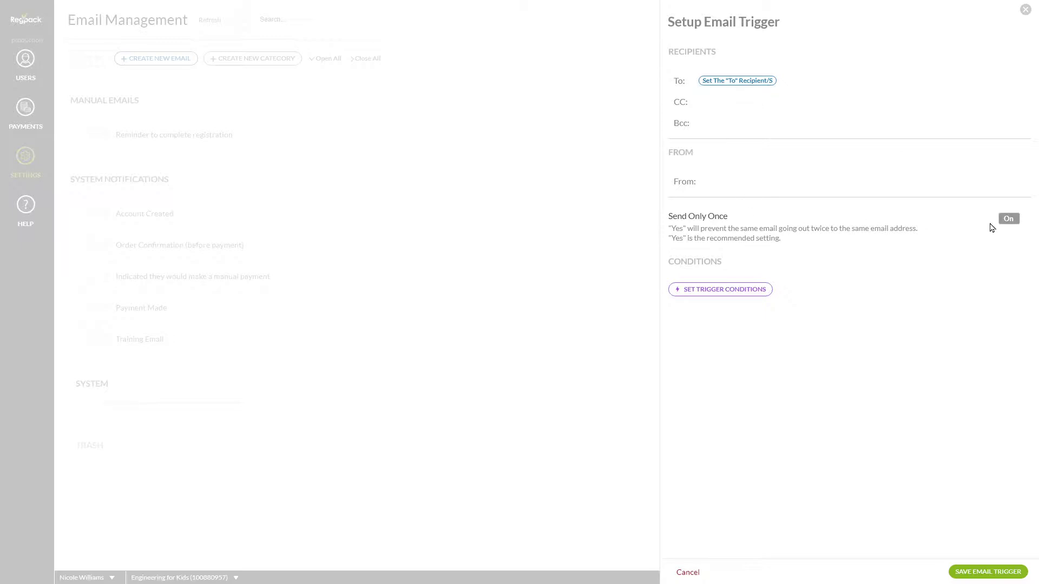
# Step: Set the email trigger's To recipient to only the Parent/Guardian Email field and its sender to the assistant admin
pyautogui.click(736, 82)
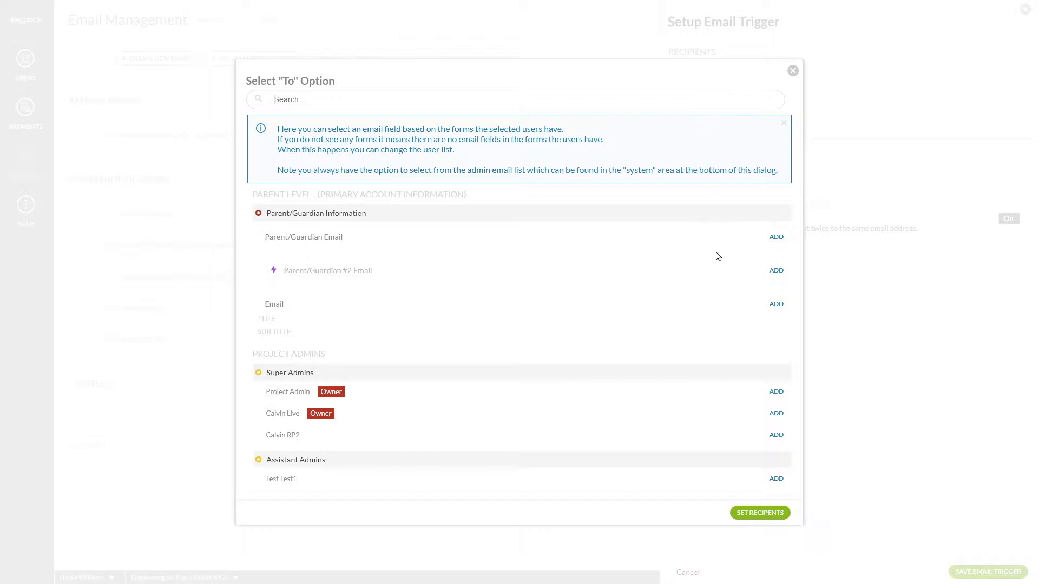
pyautogui.click(774, 238)
pyautogui.click(775, 271)
pyautogui.click(775, 304)
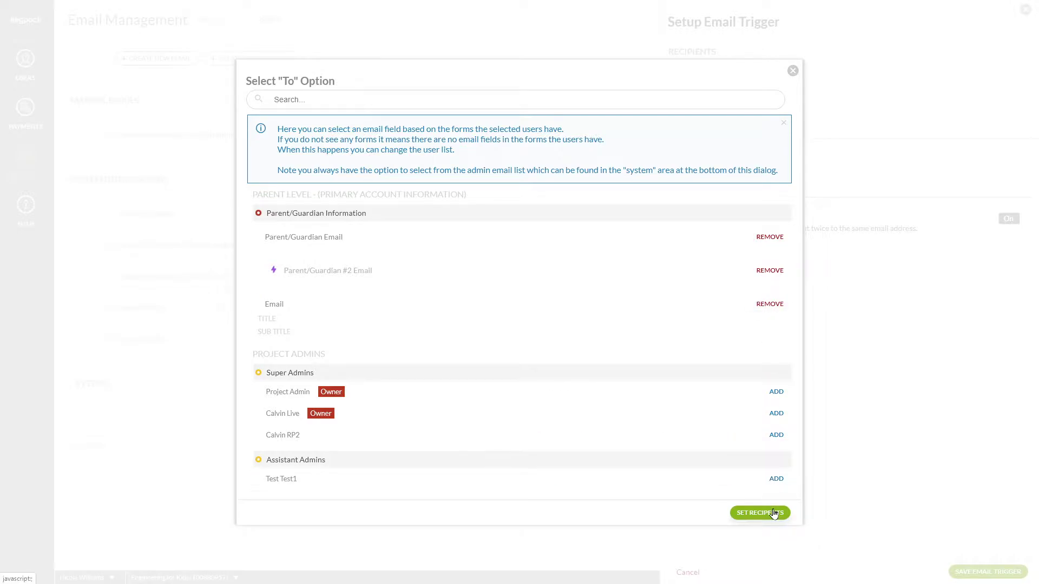
pyautogui.click(770, 275)
pyautogui.click(772, 302)
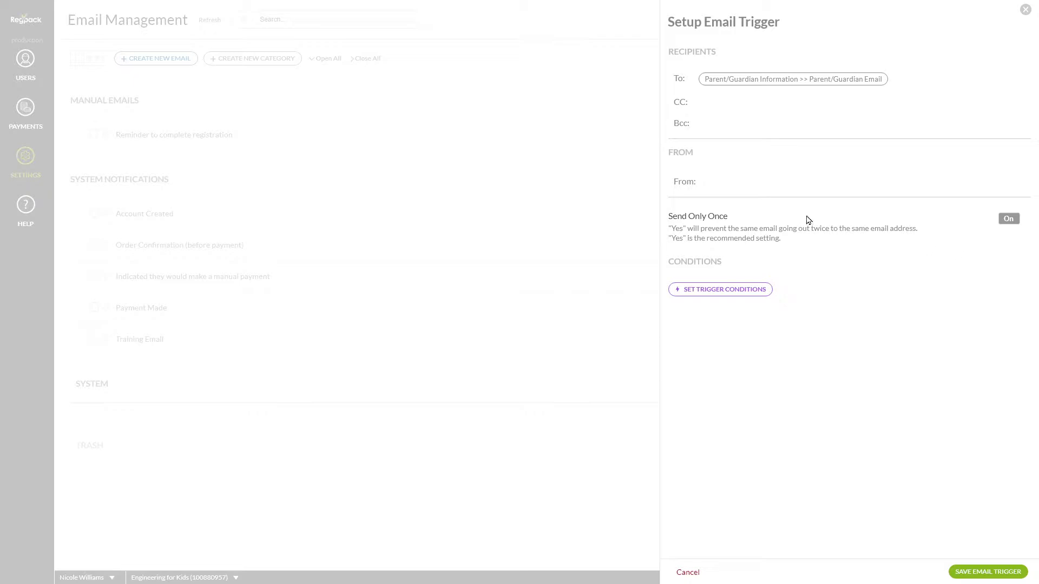
pyautogui.click(722, 184)
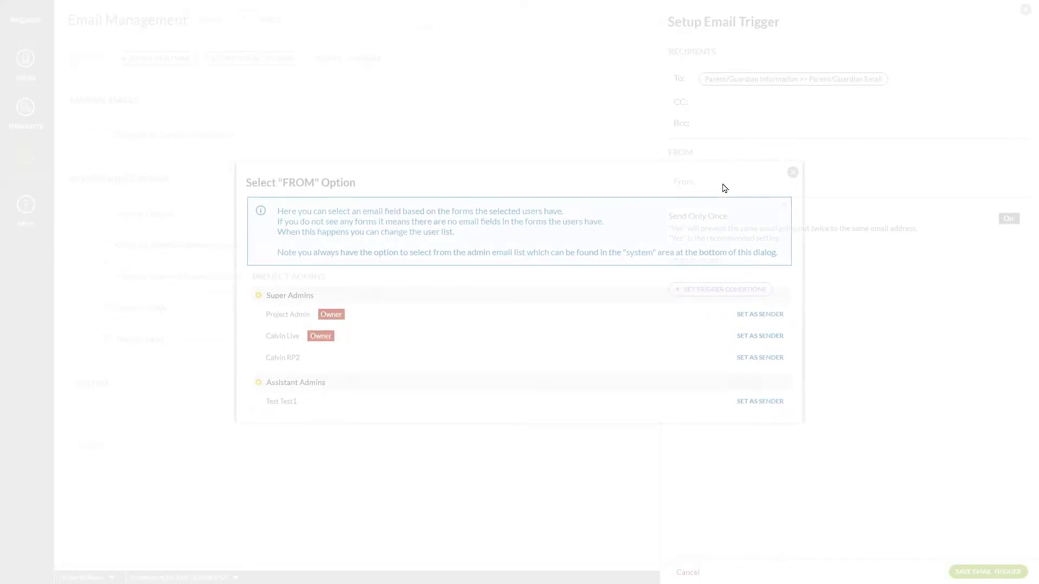
pyautogui.click(752, 403)
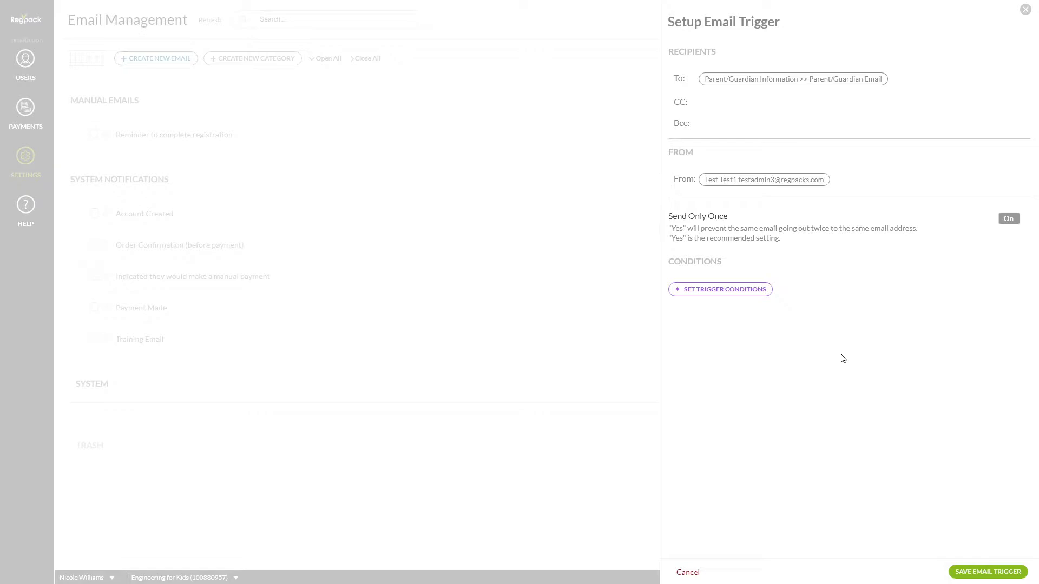
# Step: Open the email trigger's conditions and examine the available Registration events
pyautogui.click(737, 295)
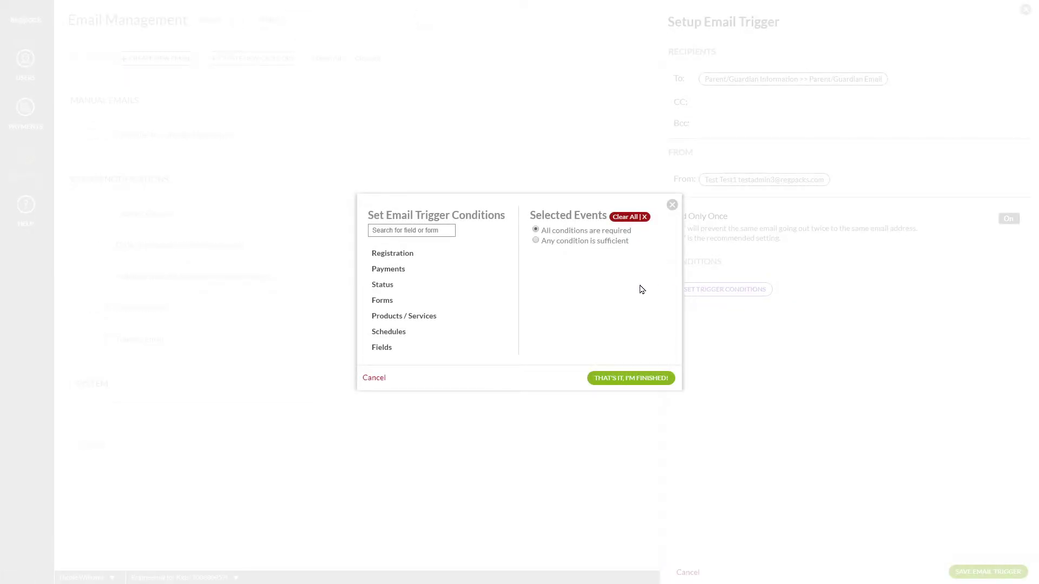
pyautogui.click(410, 257)
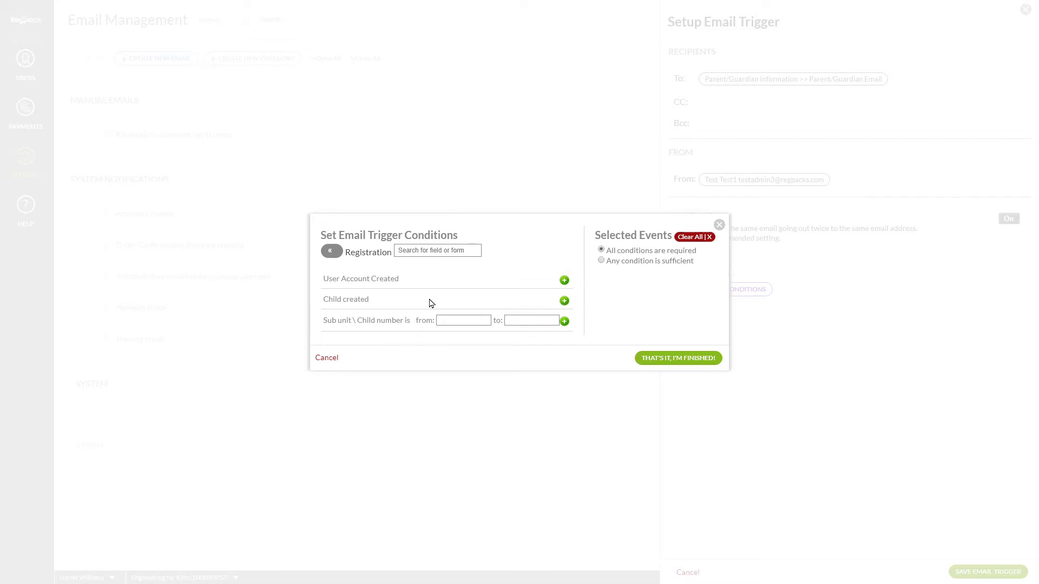
pyautogui.click(339, 251)
# Step: Try the Payments condition "Payment was marked as: approved" as a trigger event and remove it from the selected events
pyautogui.click(351, 290)
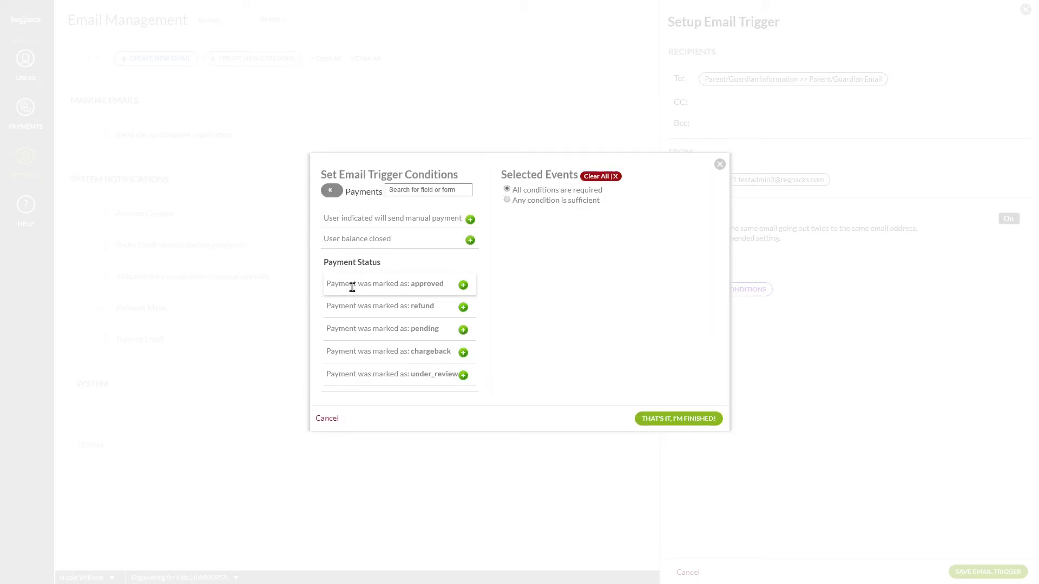
pyautogui.click(463, 286)
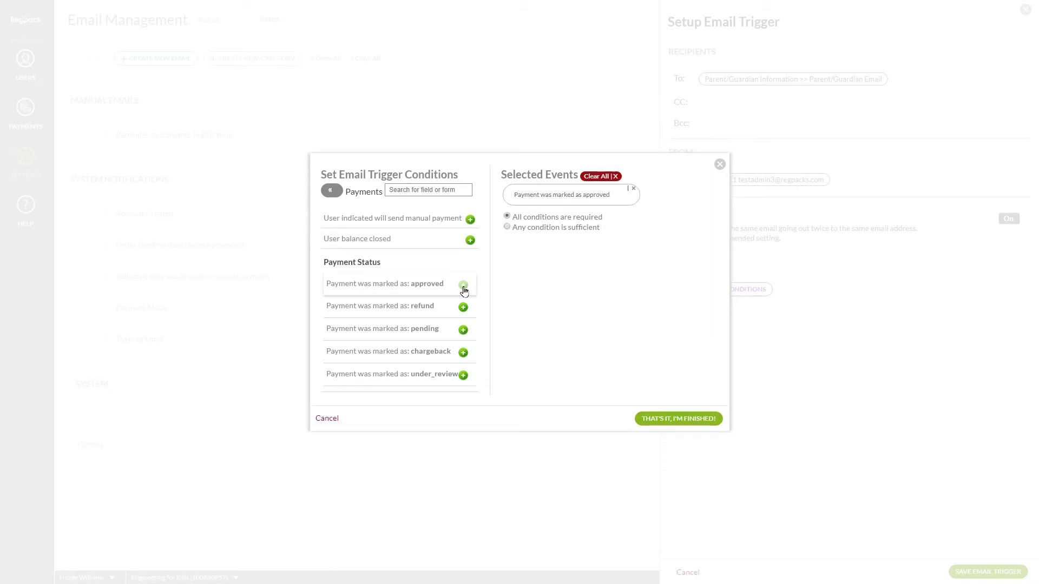
pyautogui.click(463, 287)
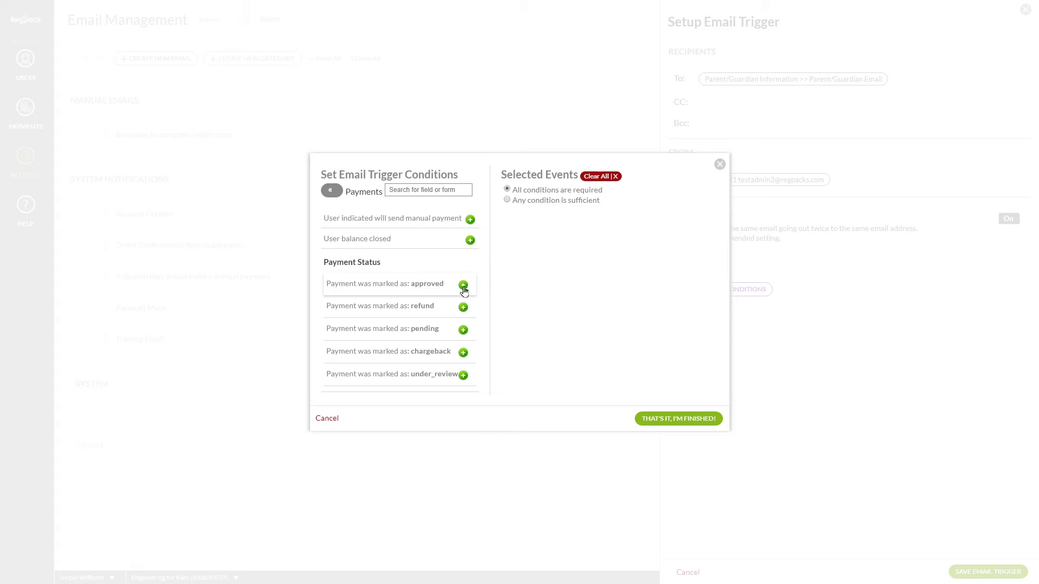
# Step: Examine the available Fields conditions and close the email trigger setup without saving
pyautogui.click(333, 191)
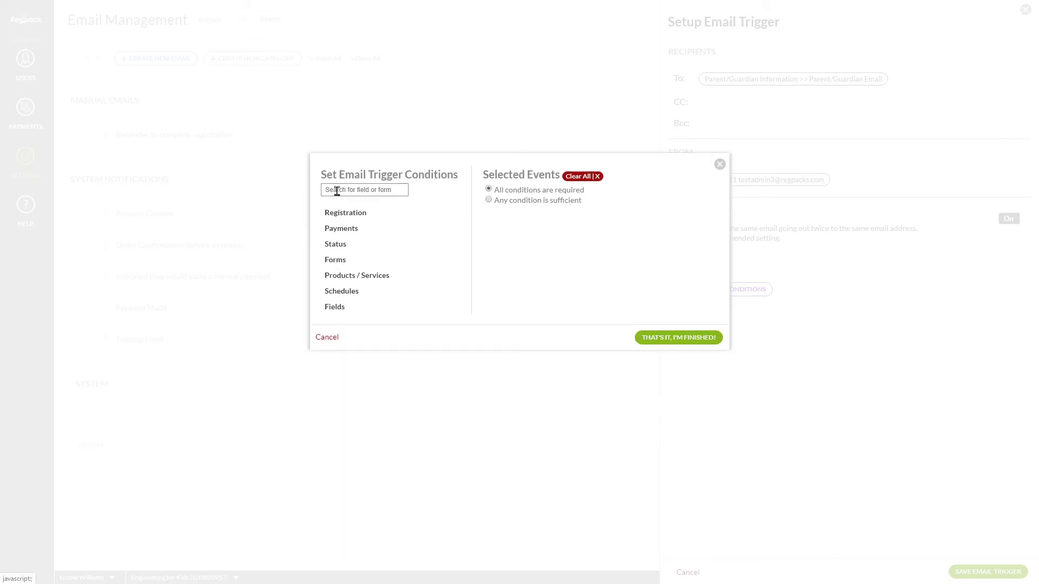
pyautogui.click(335, 306)
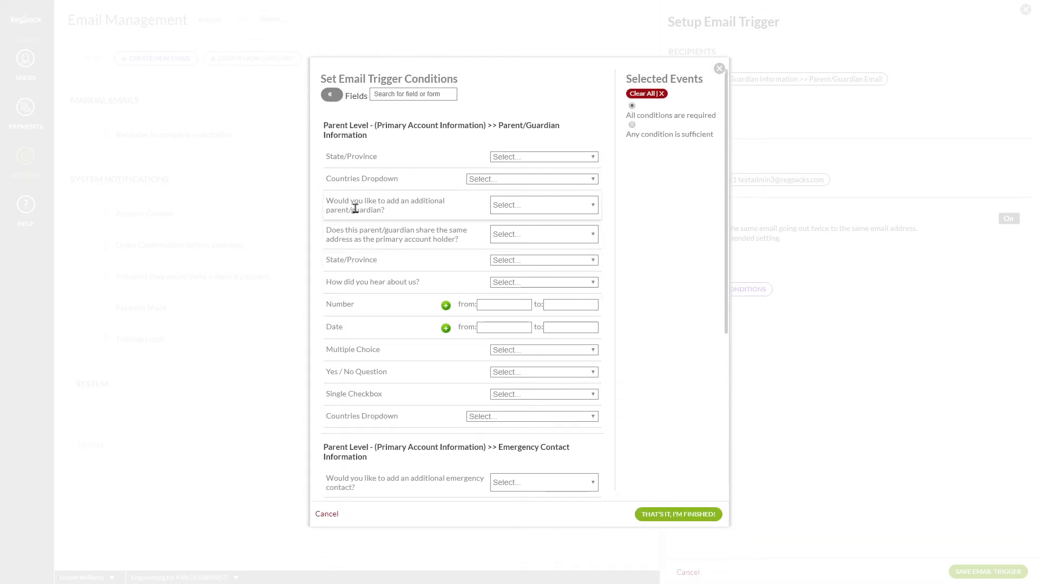
pyautogui.click(334, 96)
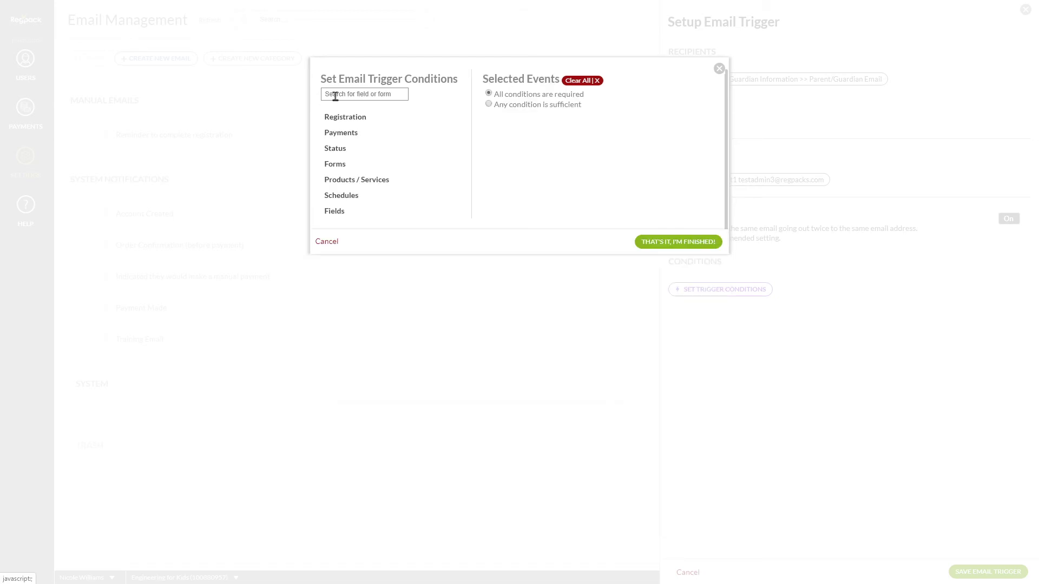
pyautogui.click(719, 68)
pyautogui.click(1025, 9)
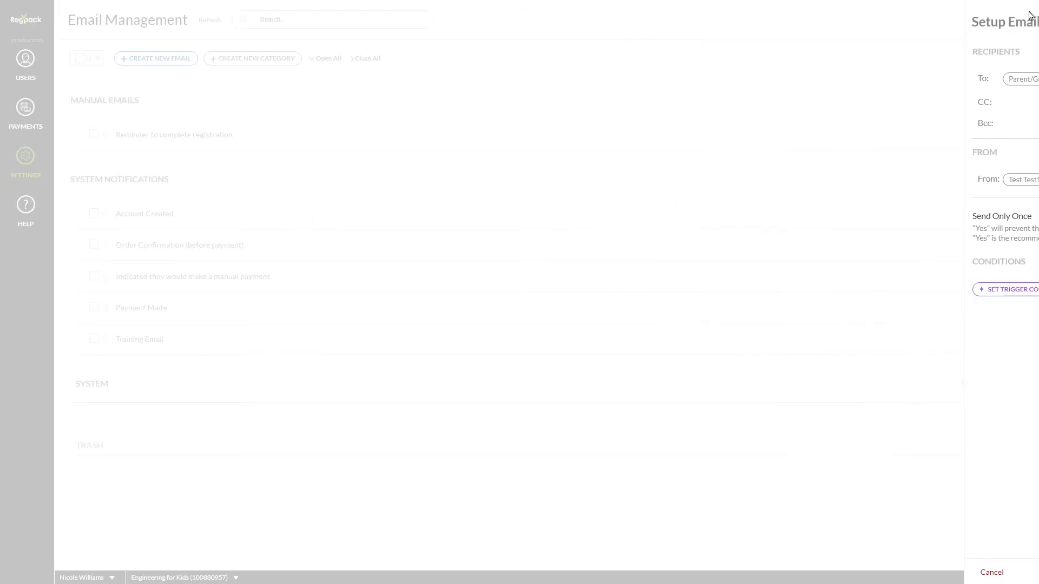